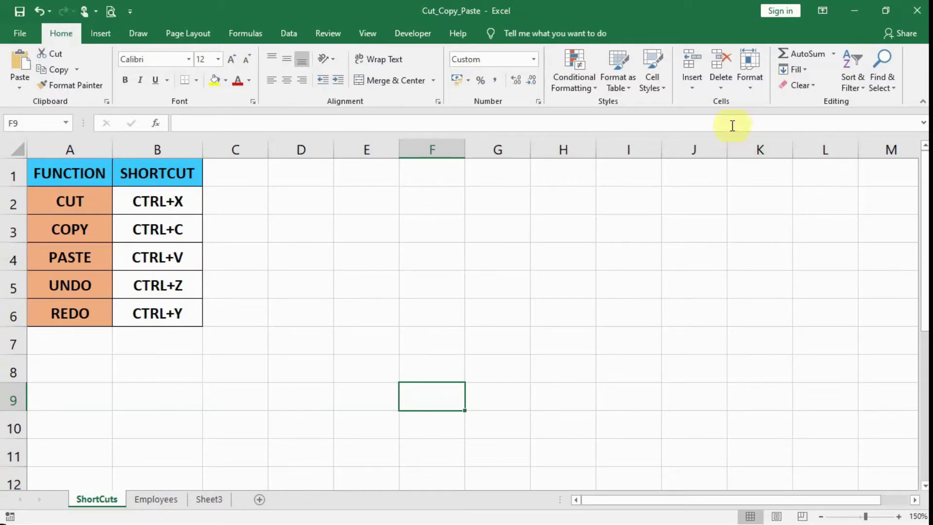
Step: Cut CTRL+X from cell B2 and paste it into C2, then briefly select the PASTE row
{"action": "left_click", "coordinate": [140, 201]}
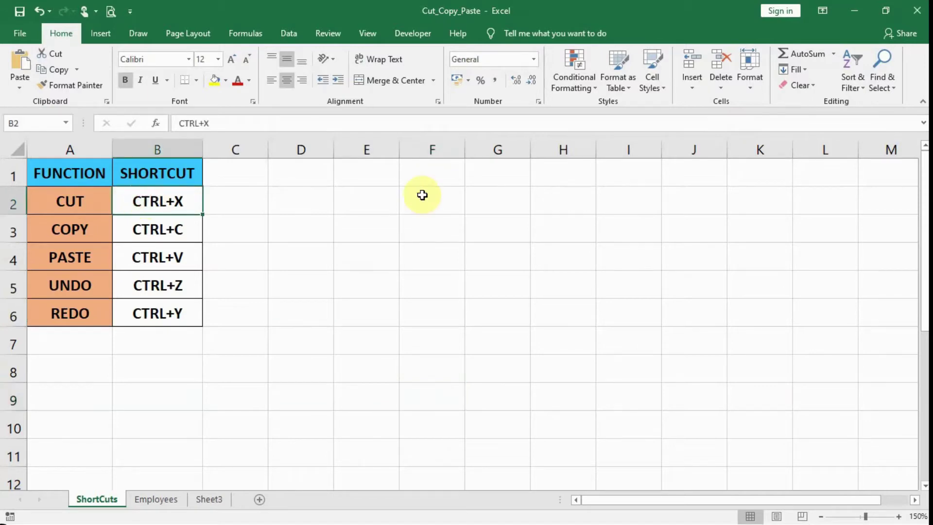
{"action": "key", "text": "ctrl+x"}
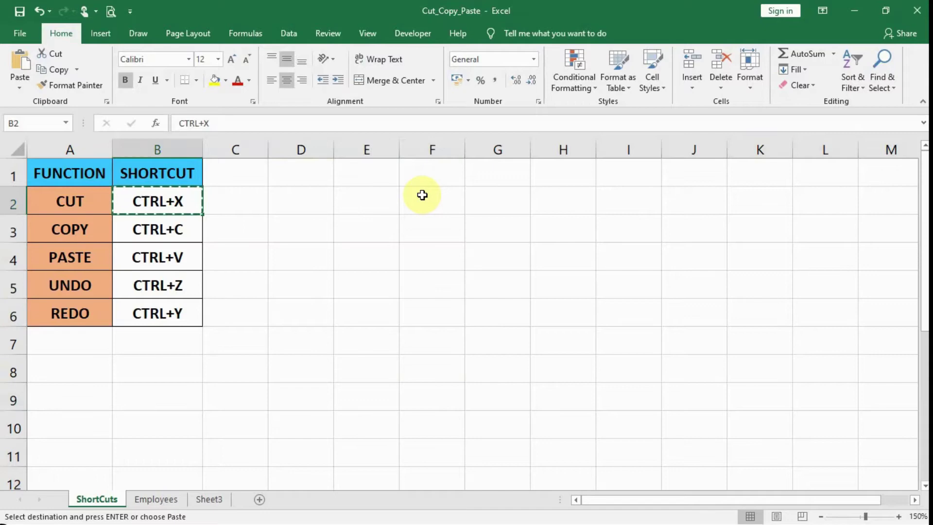
{"action": "key", "text": "Right"}
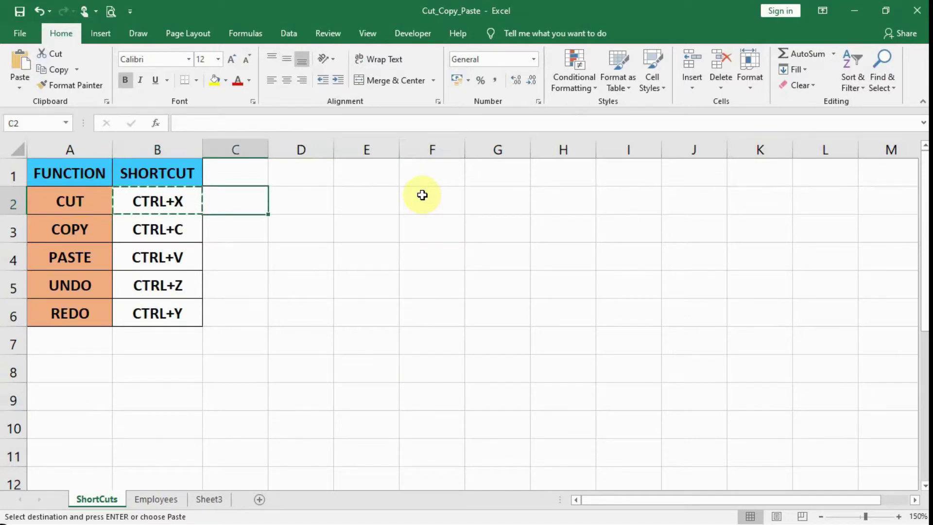
{"action": "key", "text": "ctrl+v"}
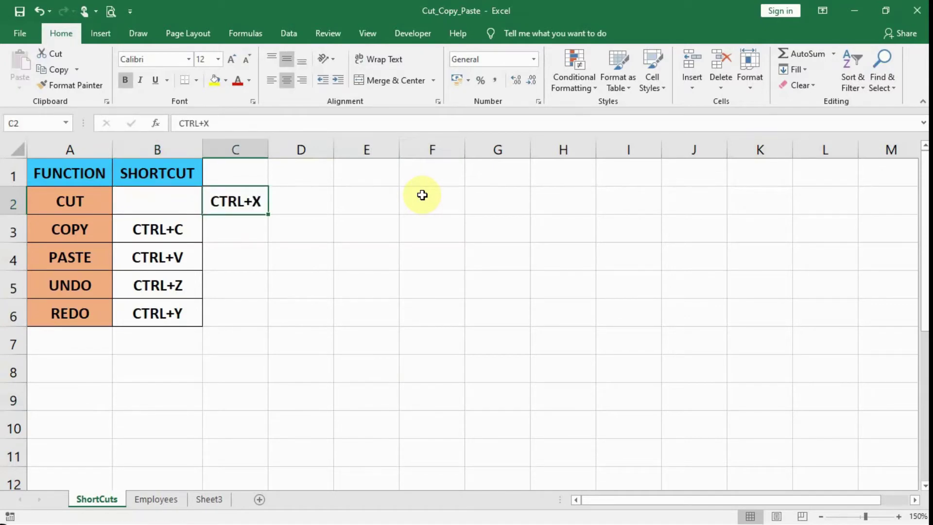
{"action": "left_click", "coordinate": [10, 255]}
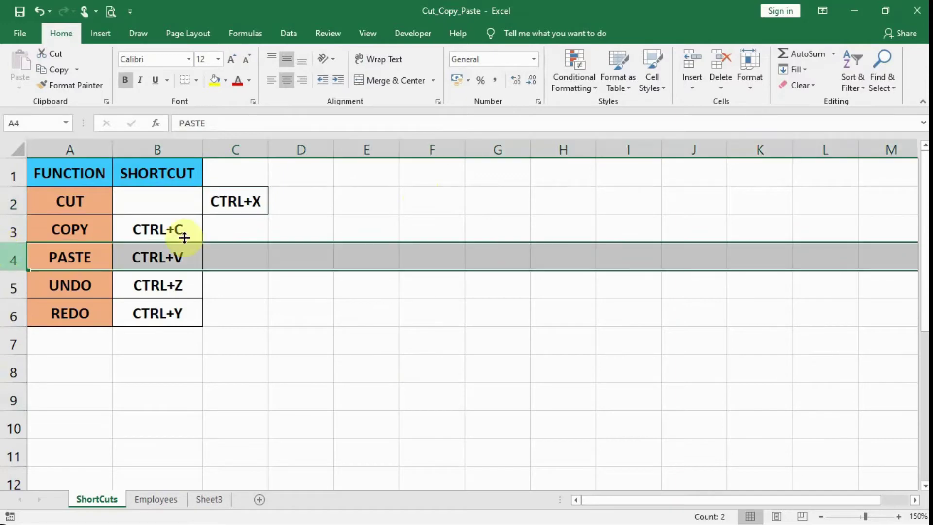
{"action": "left_click", "coordinate": [340, 252]}
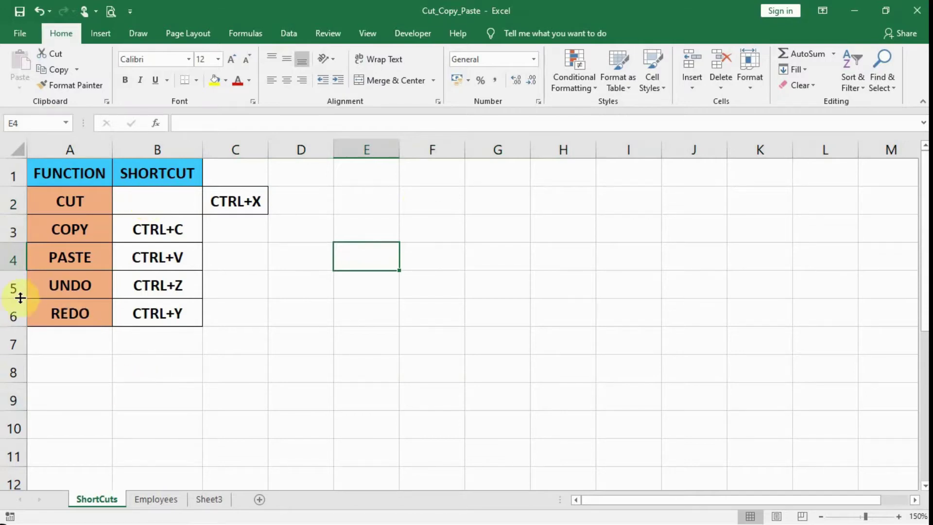
Step: Select the UNDO row and its CTRL+Z cell B5, then undo the CTRL+X move
{"action": "left_click", "coordinate": [8, 287]}
{"action": "left_click", "coordinate": [162, 280]}
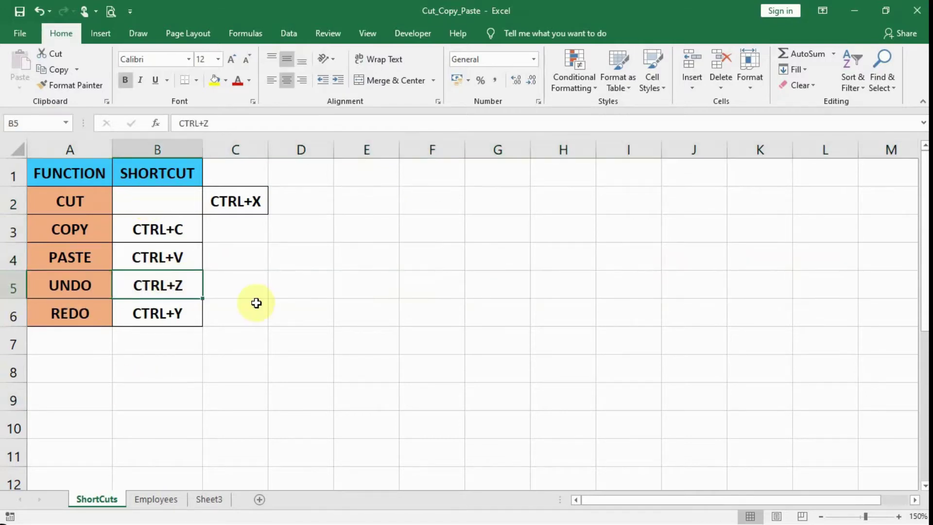
{"action": "key", "text": "ctrl+z"}
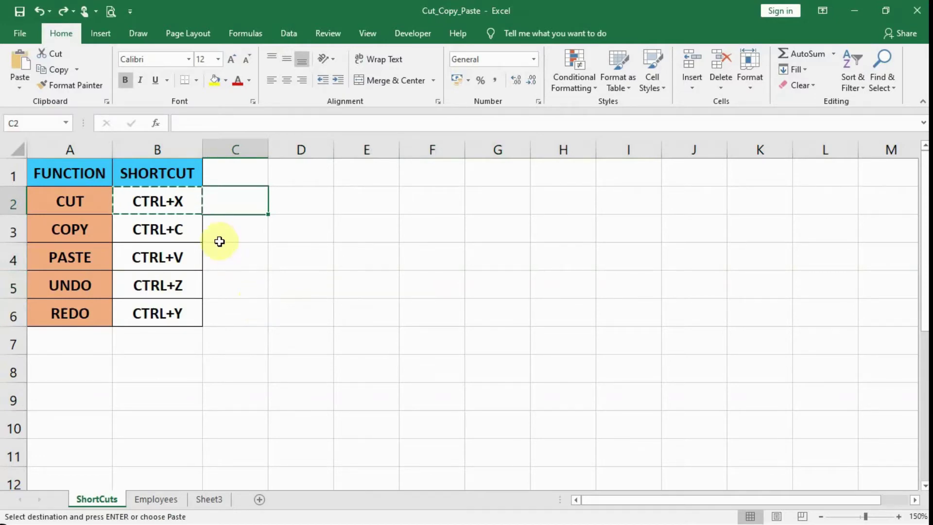
{"action": "left_click", "coordinate": [180, 232]}
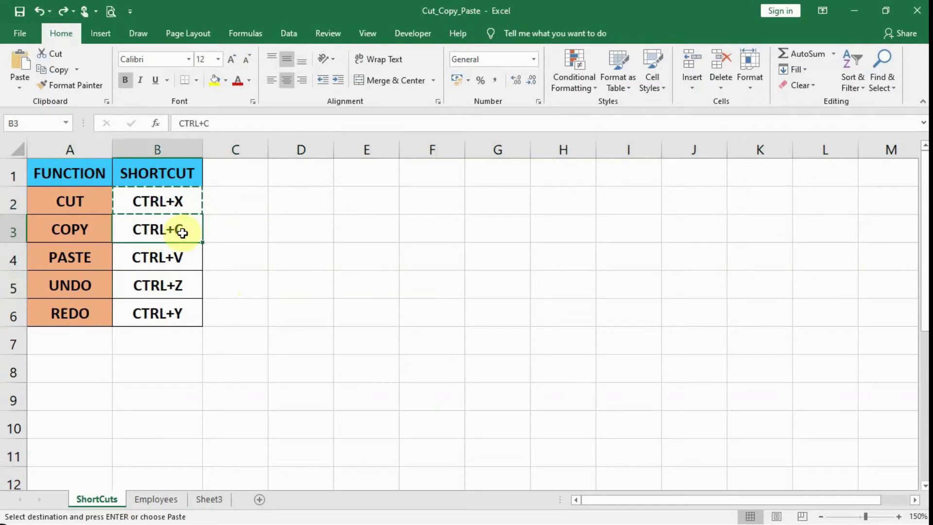
{"action": "key", "text": "ctrl+c"}
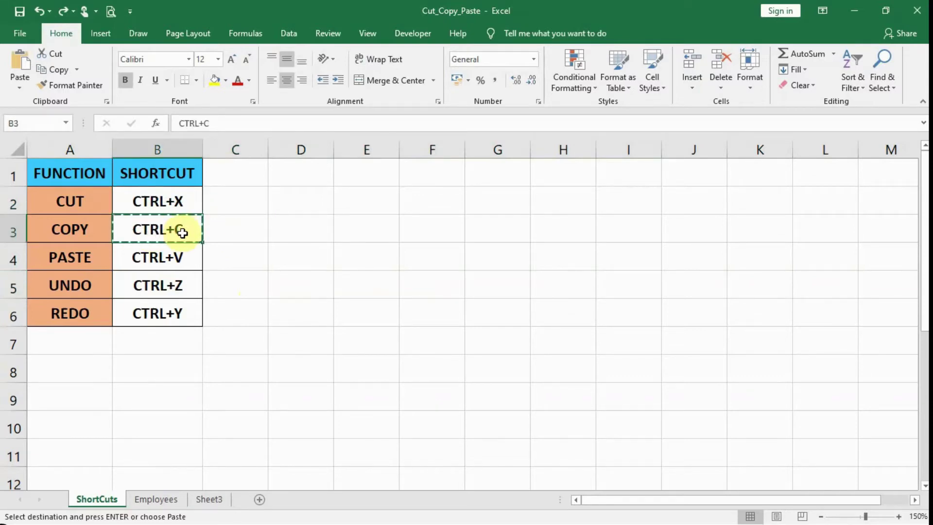
{"action": "key", "text": "Right"}
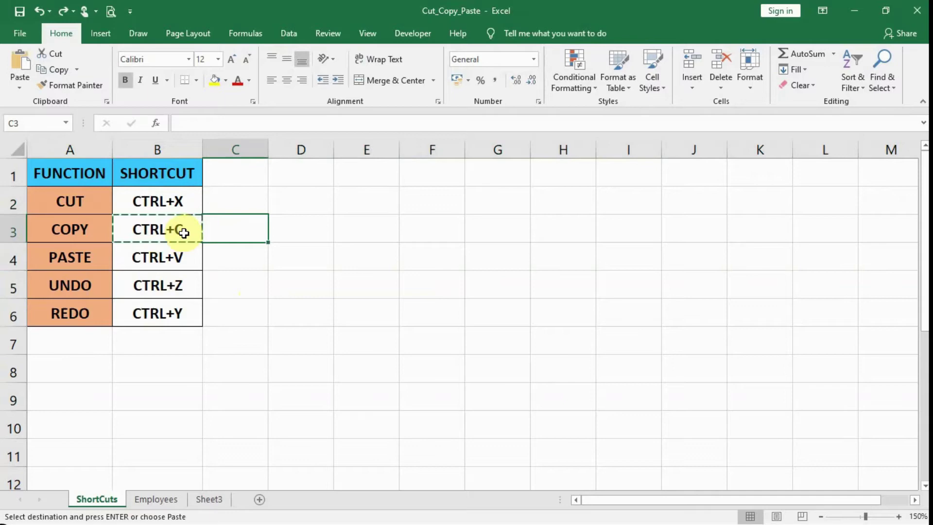
{"action": "key", "text": "ctrl+v"}
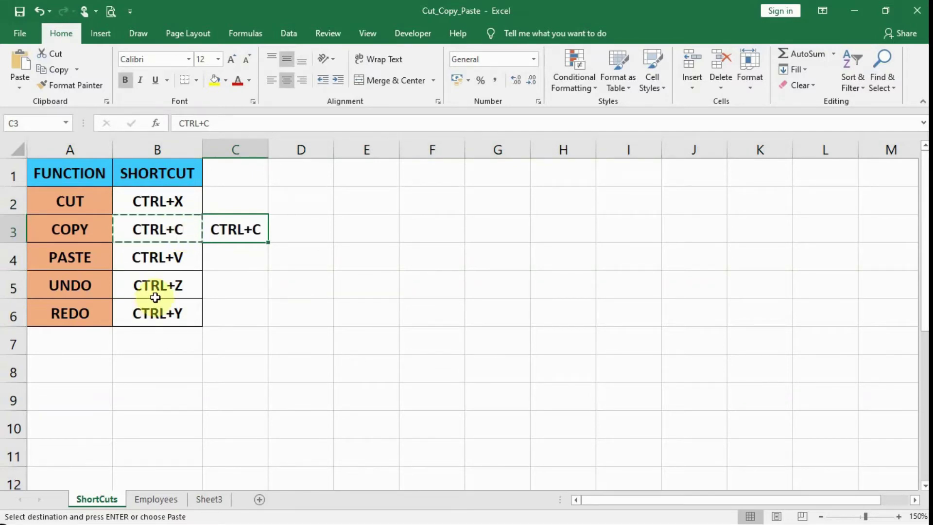
{"action": "key", "text": "ctrl+z"}
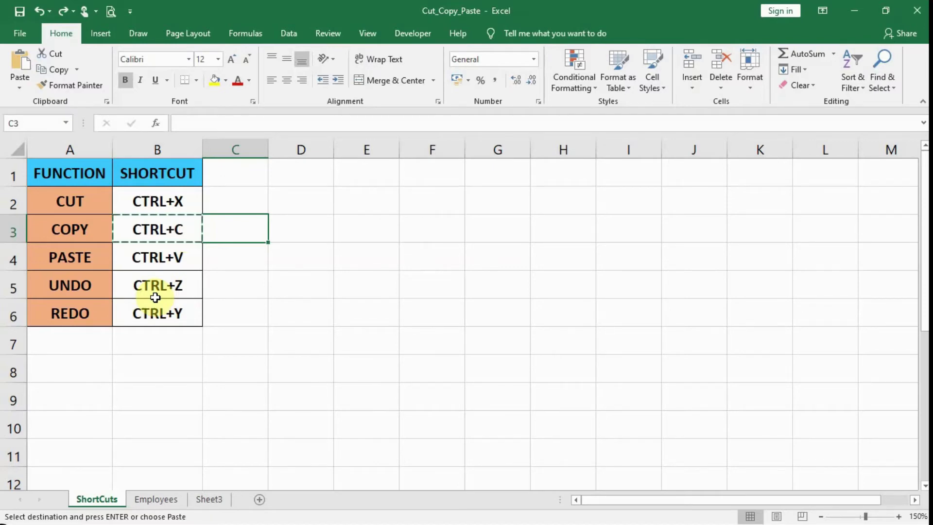
{"action": "key", "text": "ctrl+v"}
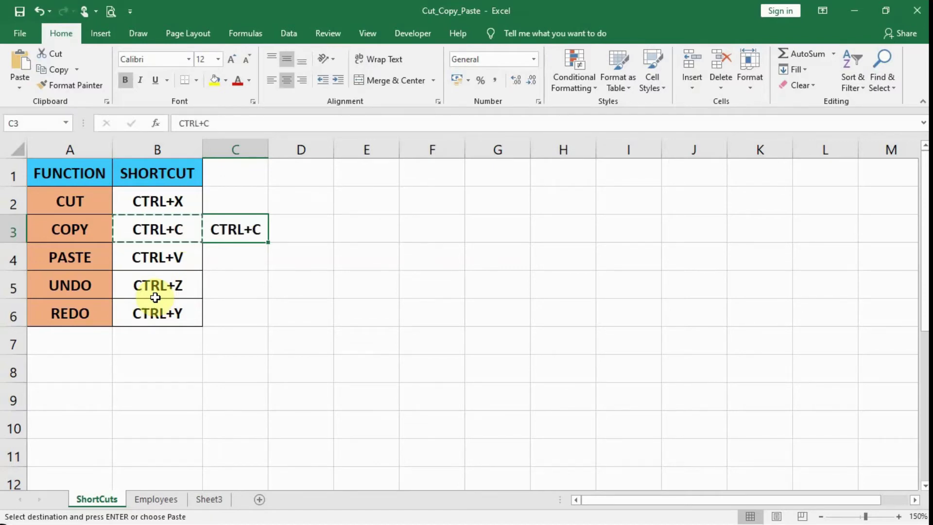
{"action": "key", "text": "ctrl+z"}
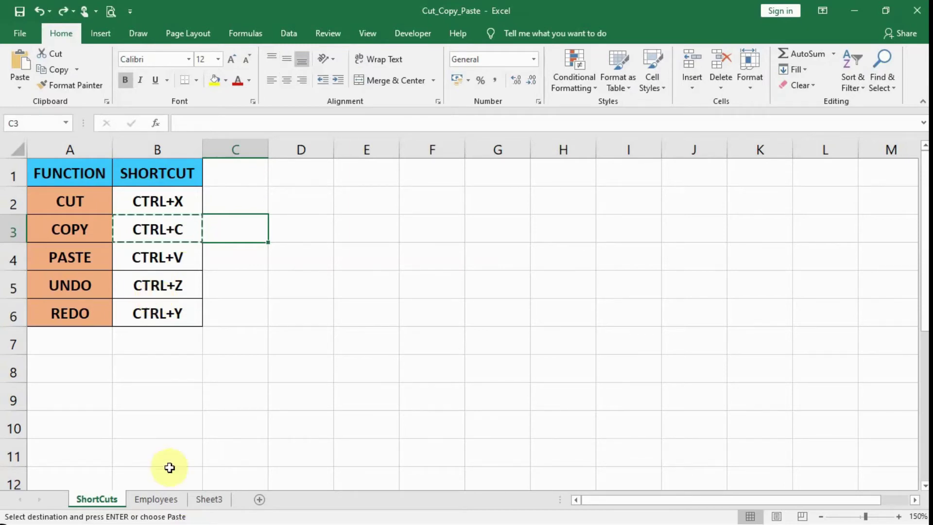
Step: Switch to the Employees sheet and widen all its columns at once
{"action": "left_click", "coordinate": [162, 498]}
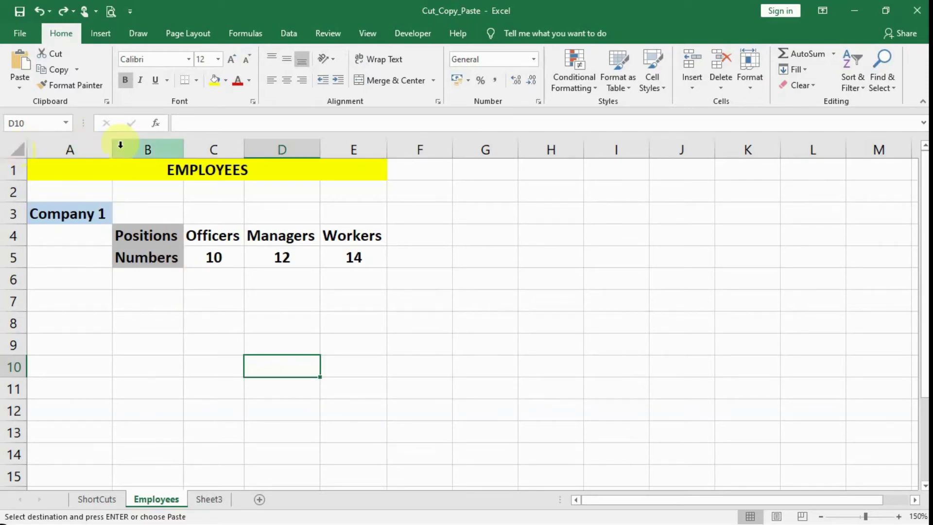
{"action": "left_click", "coordinate": [16, 150]}
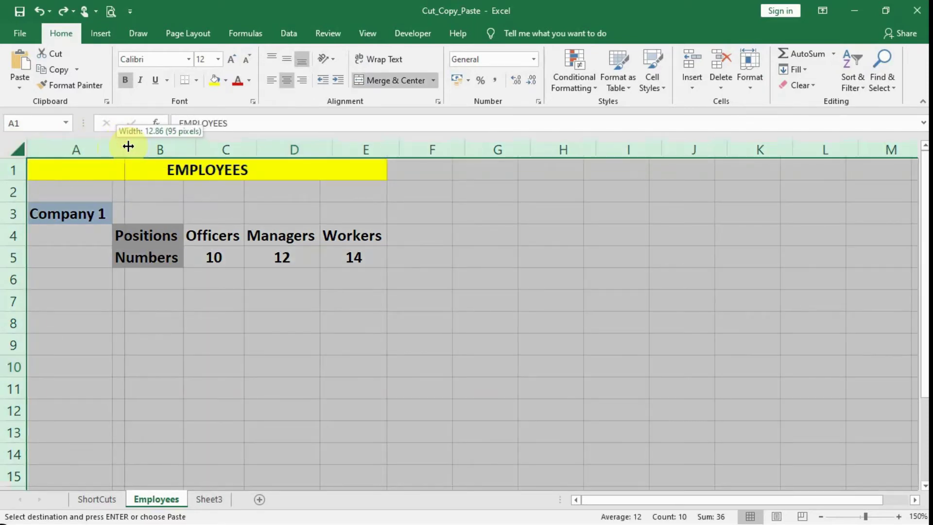
{"action": "left_click_drag", "start_coordinate": [116, 148], "coordinate": [125, 148]}
{"action": "left_click", "coordinate": [307, 301]}
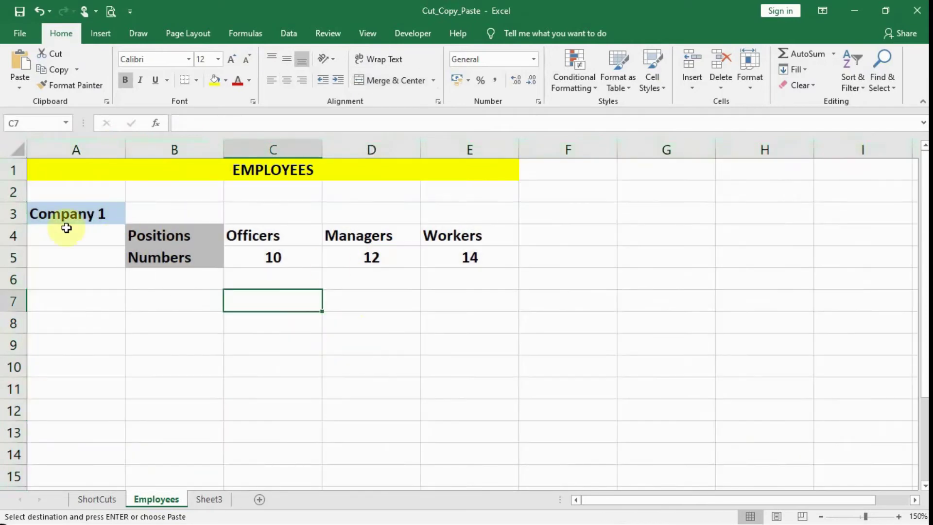
Step: Select the Company 1 table A3:E5, then clear the selection and cancel the pending copy
{"action": "left_click_drag", "start_coordinate": [47, 219], "coordinate": [507, 266]}
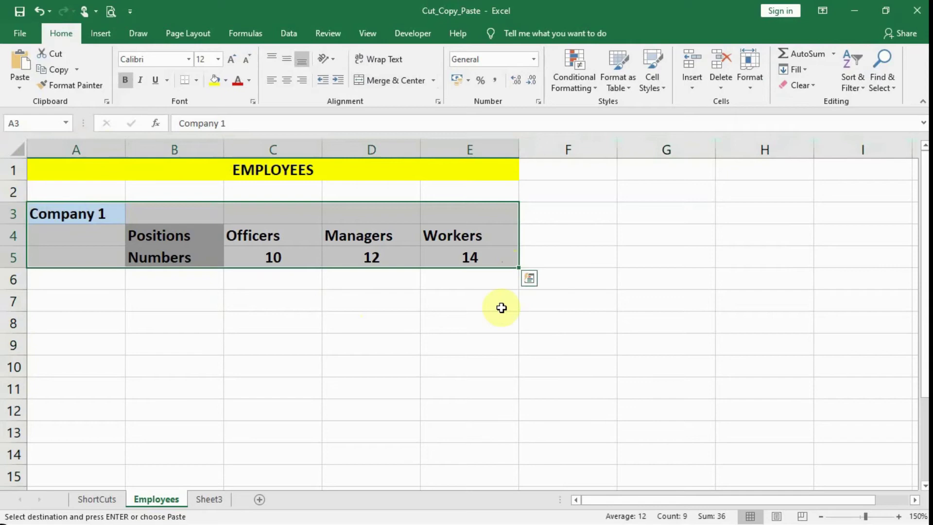
{"action": "left_click", "coordinate": [276, 343]}
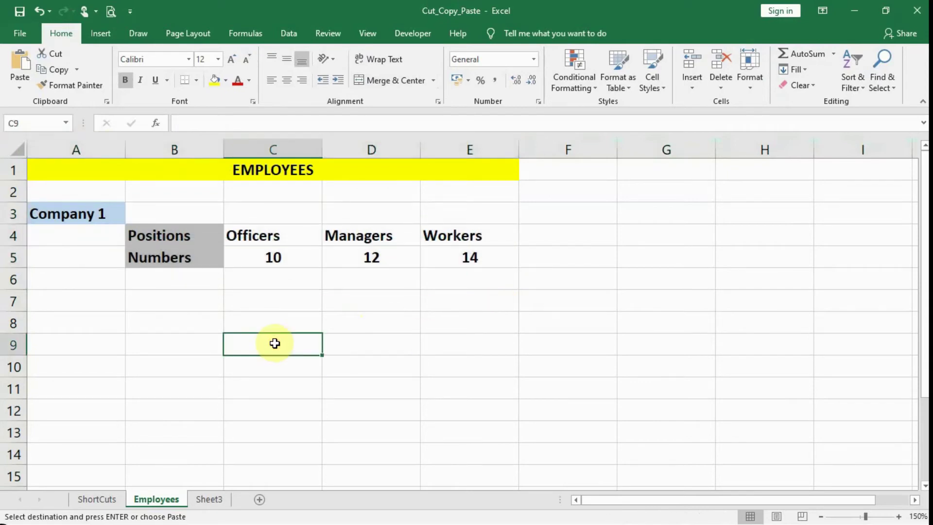
{"action": "key", "text": "Return"}
{"action": "mouse_move", "coordinate": [219, 206]}
{"action": "left_mouse_down"}
{"action": "mouse_move", "coordinate": [343, 208]}
{"action": "mouse_move", "coordinate": [408, 195]}
{"action": "mouse_move", "coordinate": [379, 242]}
{"action": "left_mouse_up"}
{"action": "mouse_move", "coordinate": [246, 271]}
{"action": "left_mouse_down"}
{"action": "mouse_move", "coordinate": [247, 368]}
{"action": "mouse_move", "coordinate": [264, 374]}
{"action": "mouse_move", "coordinate": [274, 340]}
{"action": "left_mouse_up"}
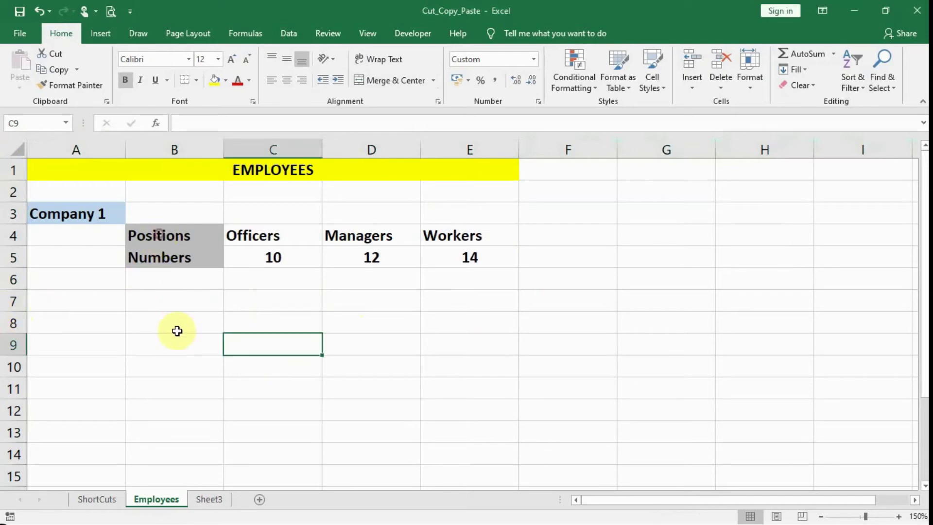
Step: Move the Positions label into B3 and the Numbers label into C3
{"action": "left_click", "coordinate": [168, 233]}
{"action": "key", "text": "ctrl+c"}
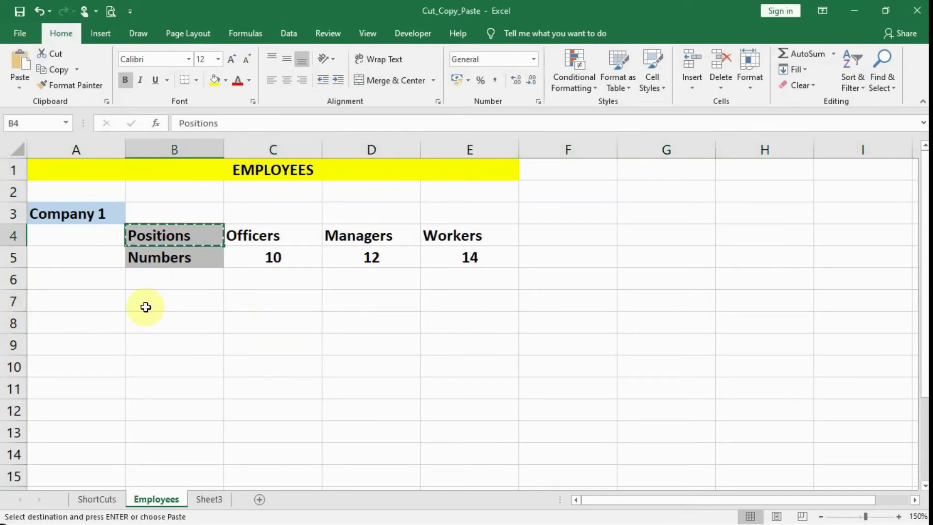
{"action": "left_click", "coordinate": [149, 212]}
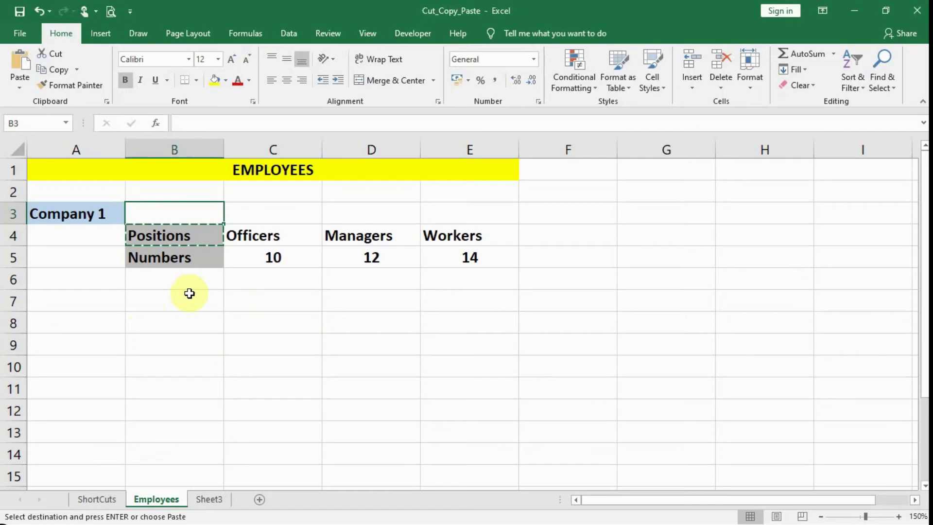
{"action": "key", "text": "ctrl+v"}
{"action": "left_click", "coordinate": [184, 259]}
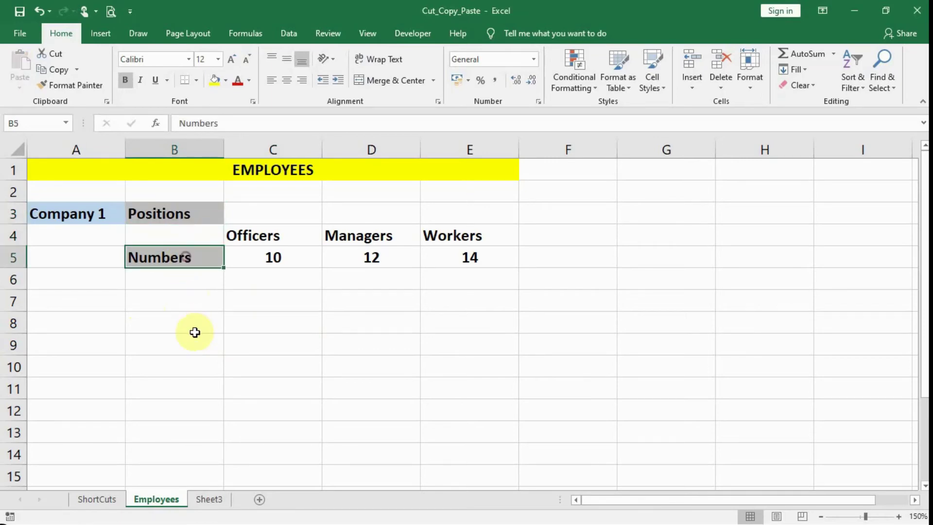
{"action": "key", "text": "ctrl+x"}
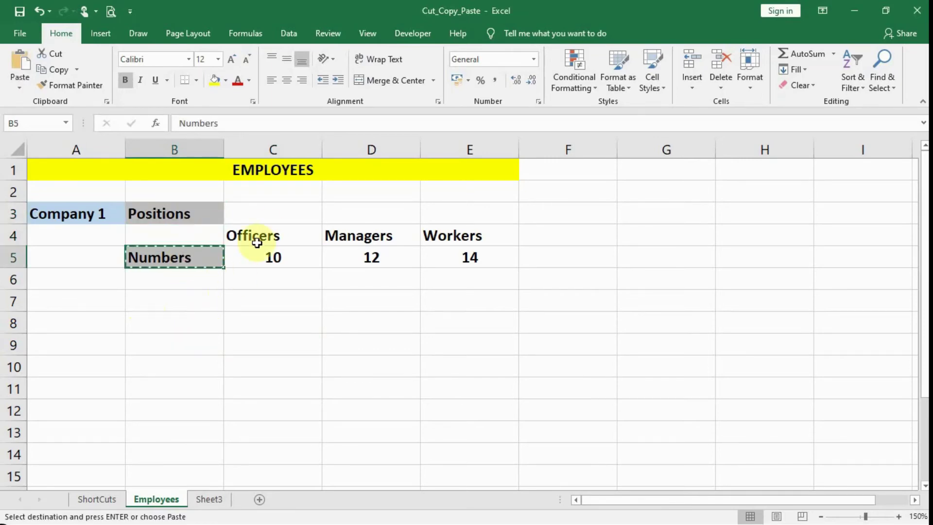
{"action": "left_click", "coordinate": [266, 214]}
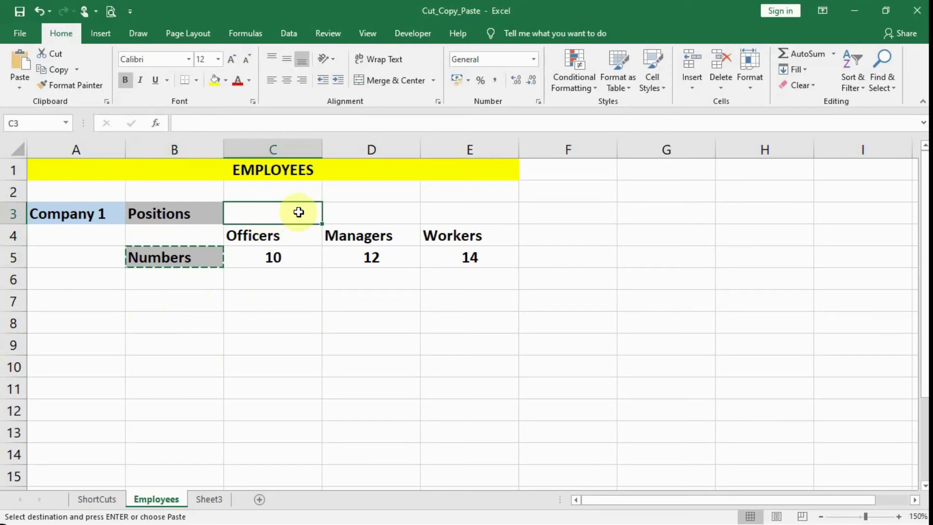
{"action": "key", "text": "ctrl+v"}
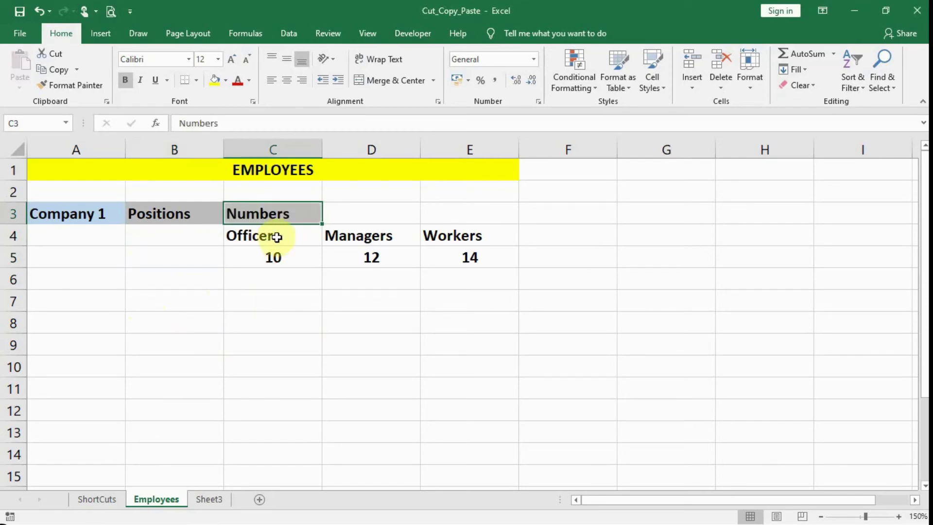
Step: Move Officers into B4 and its value 10 into C4
{"action": "left_click", "coordinate": [279, 235]}
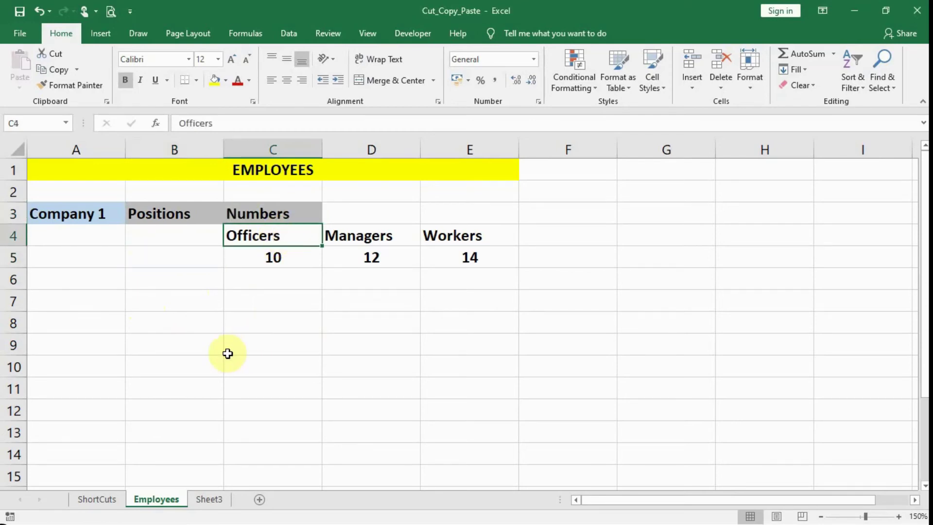
{"action": "key", "text": "ctrl+x"}
{"action": "left_click", "coordinate": [156, 232]}
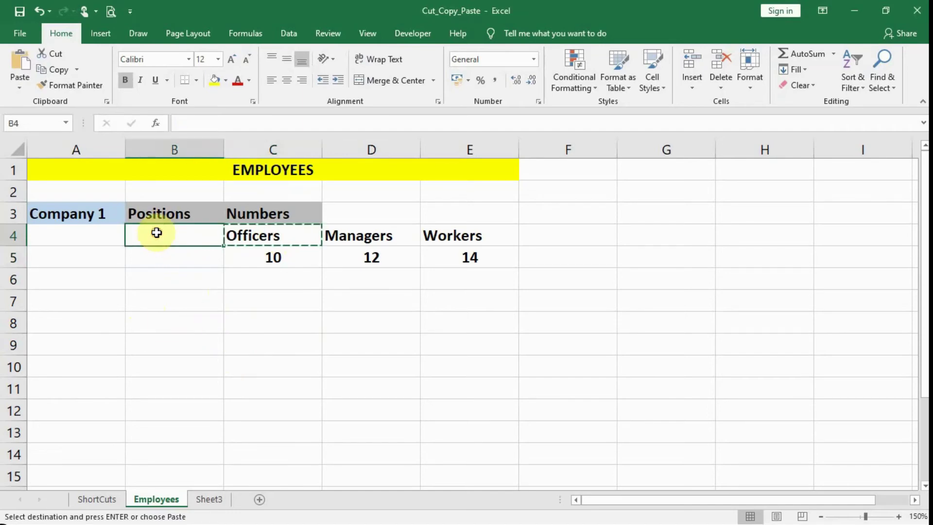
{"action": "key", "text": "ctrl+v"}
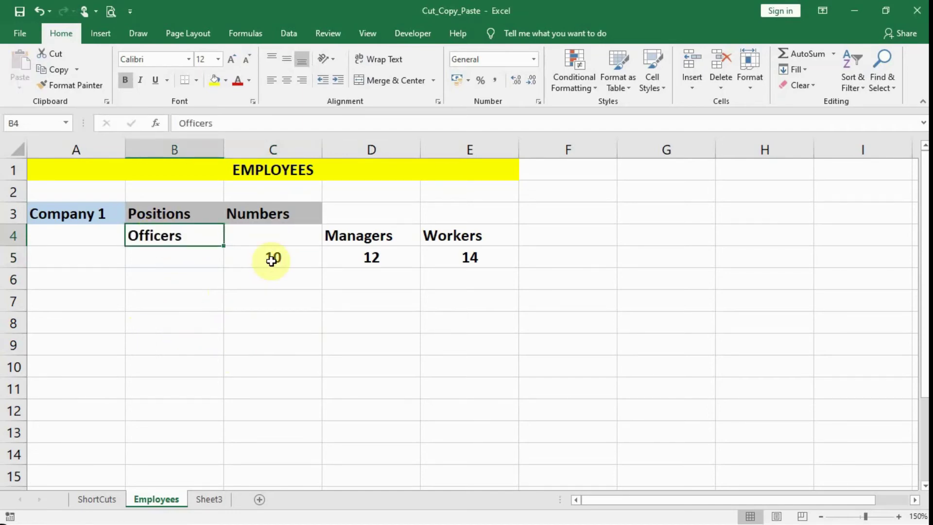
{"action": "left_click", "coordinate": [271, 259]}
{"action": "key", "text": "ctrl+x"}
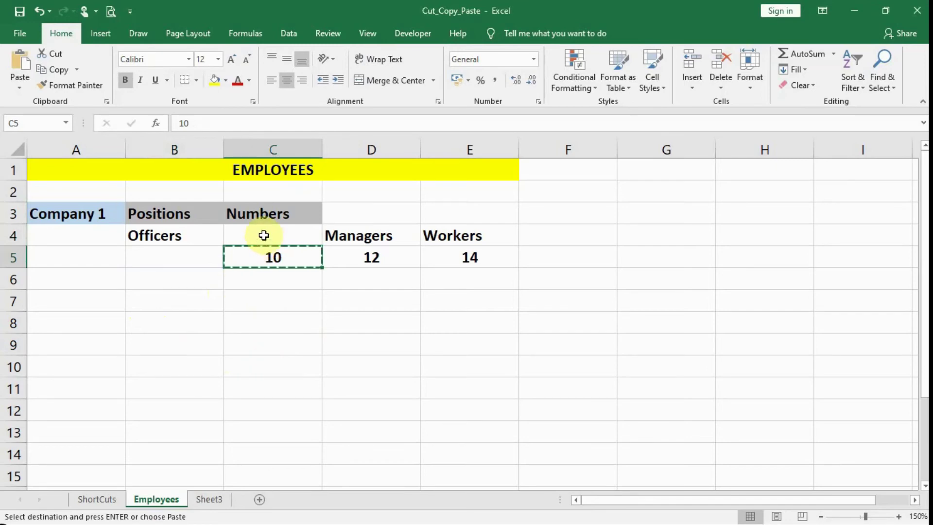
{"action": "left_click", "coordinate": [264, 234]}
{"action": "key", "text": "ctrl+v"}
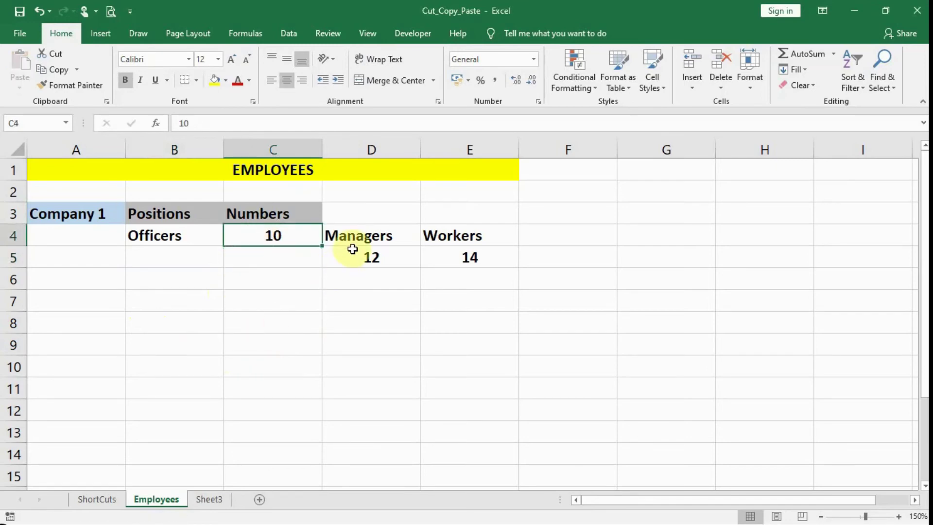
Step: Move Managers from D4 into B5 and its value 12 into C5
{"action": "left_click", "coordinate": [353, 241]}
{"action": "key", "text": "ctrl+x"}
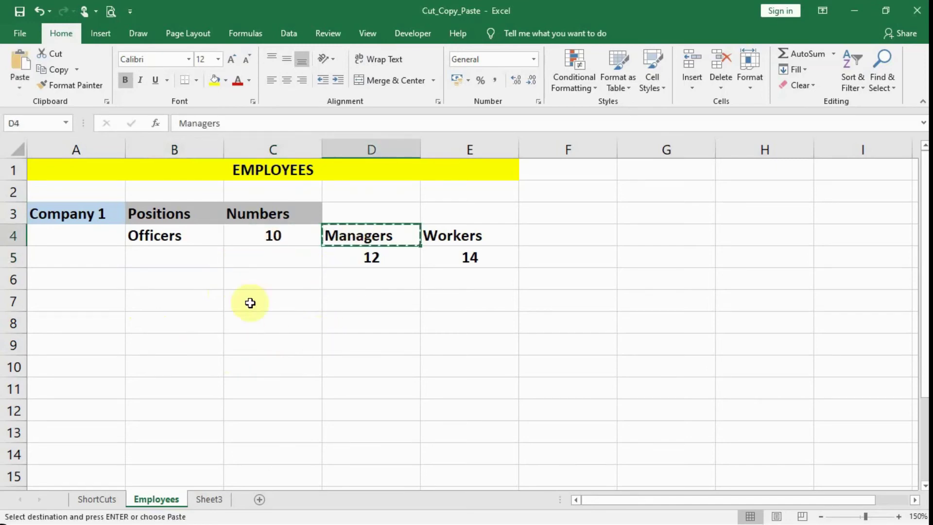
{"action": "left_click", "coordinate": [167, 263]}
{"action": "key", "text": "ctrl+v"}
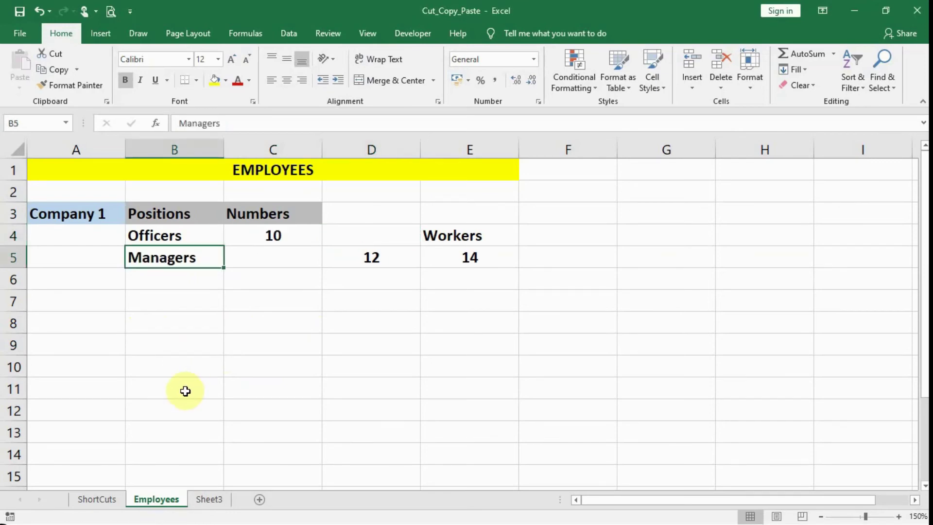
{"action": "left_click", "coordinate": [362, 256]}
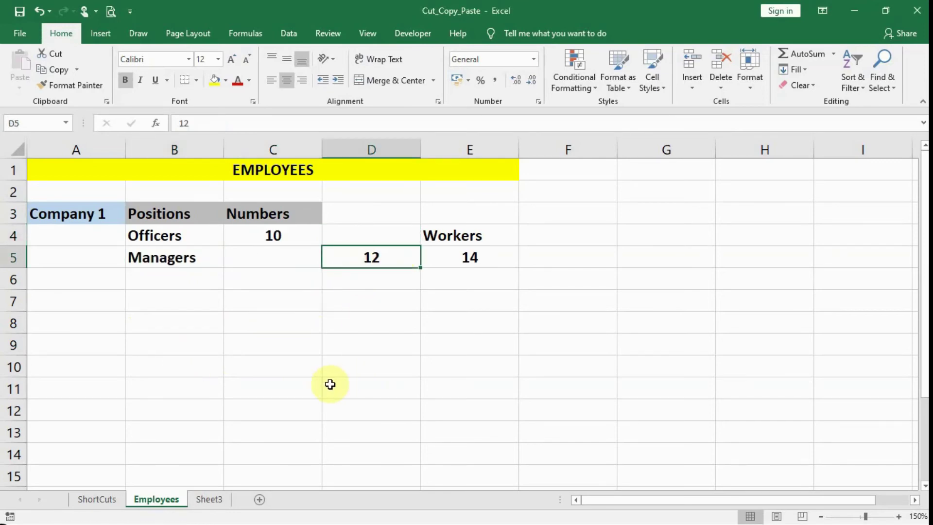
{"action": "key", "text": "ctrl+x"}
{"action": "left_click", "coordinate": [255, 258]}
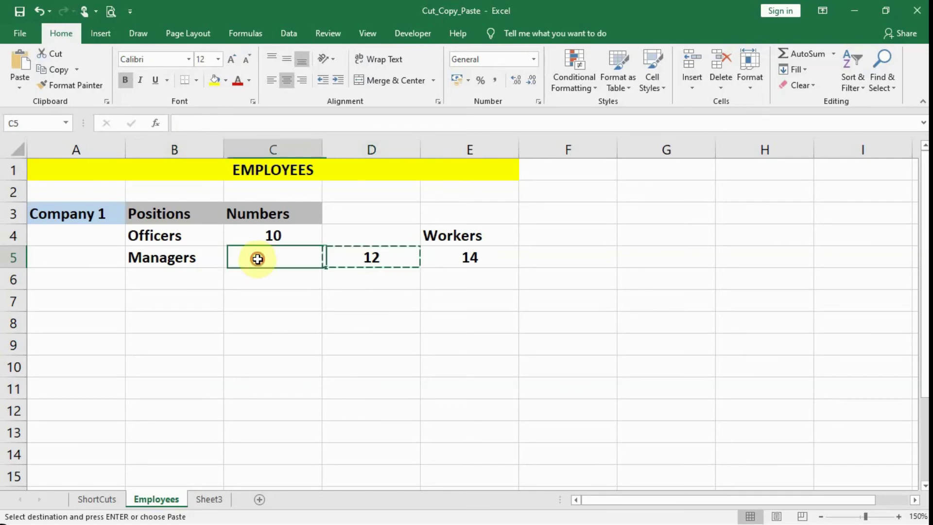
{"action": "key", "text": "ctrl+v"}
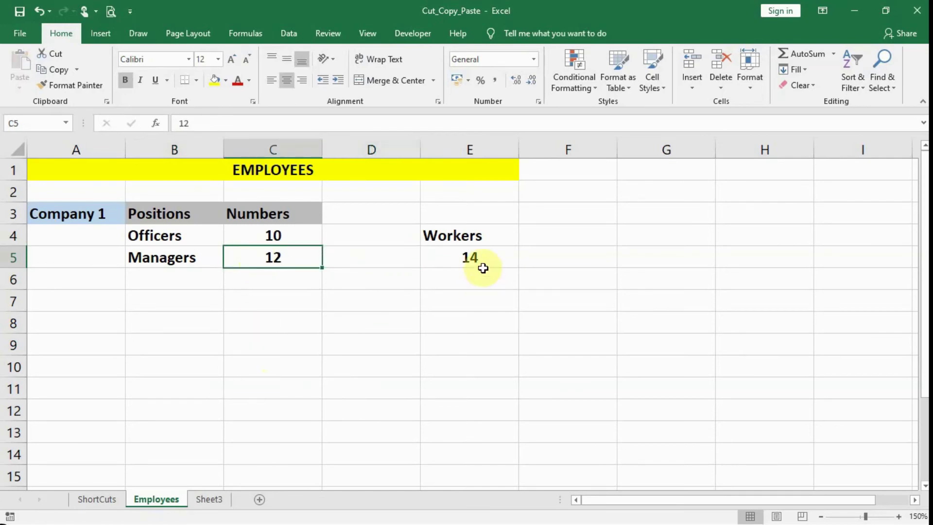
Step: Move Workers from E4 into B6 and its value 14 into C6
{"action": "left_click", "coordinate": [440, 229]}
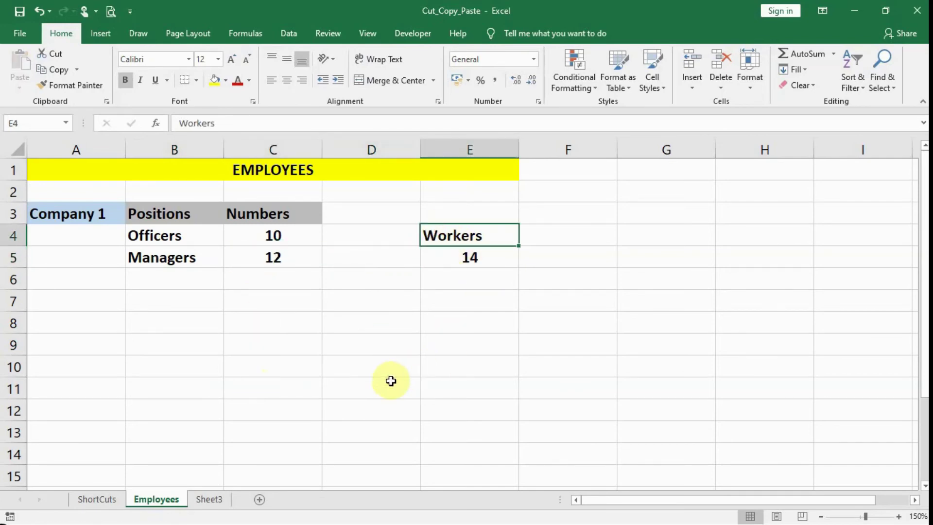
{"action": "key", "text": "ctrl+x"}
{"action": "left_click", "coordinate": [162, 277]}
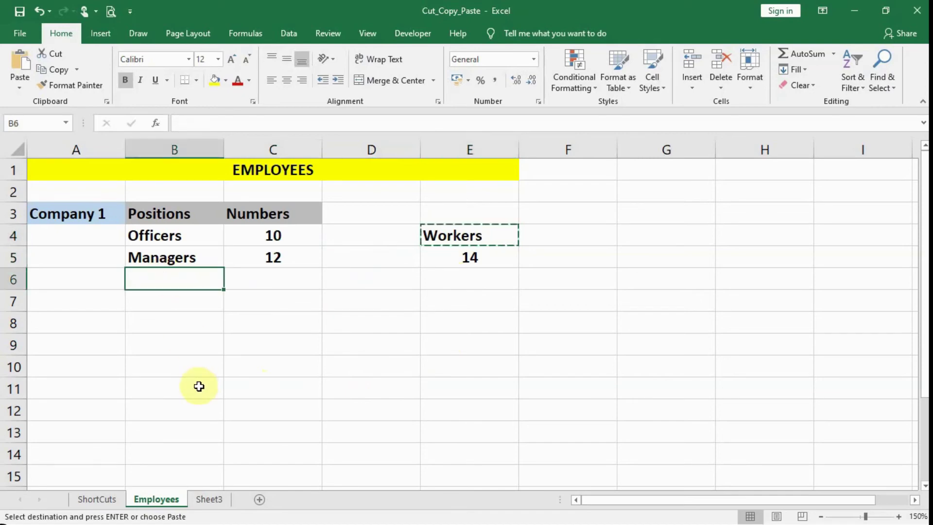
{"action": "key", "text": "ctrl+v"}
{"action": "left_click", "coordinate": [465, 255]}
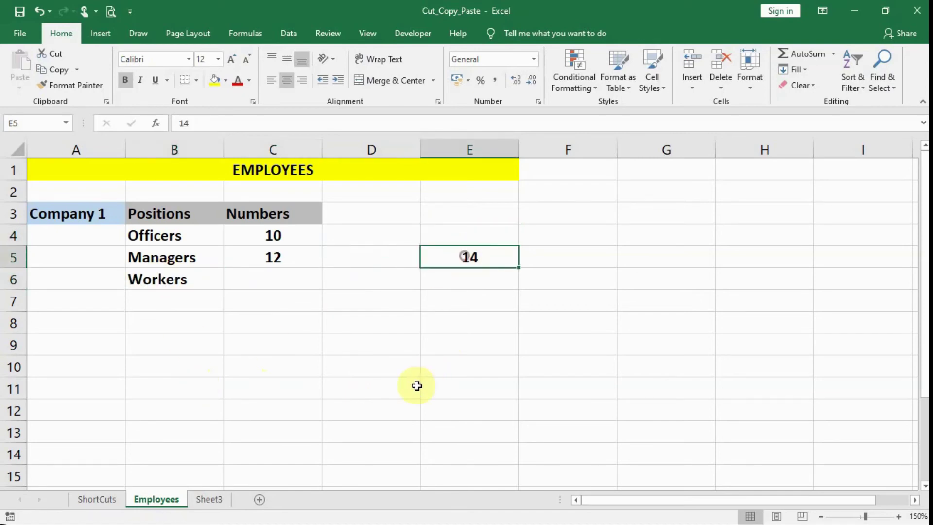
{"action": "key", "text": "ctrl+x"}
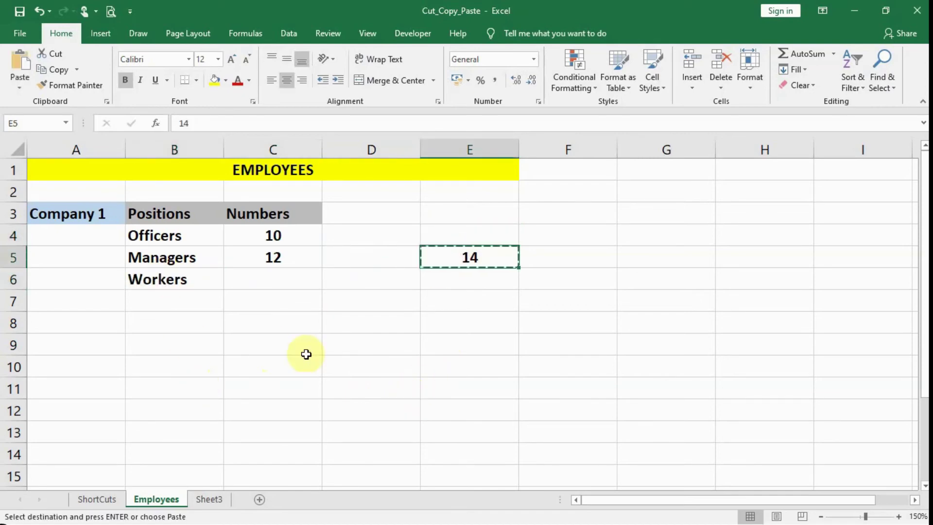
{"action": "left_click", "coordinate": [266, 281]}
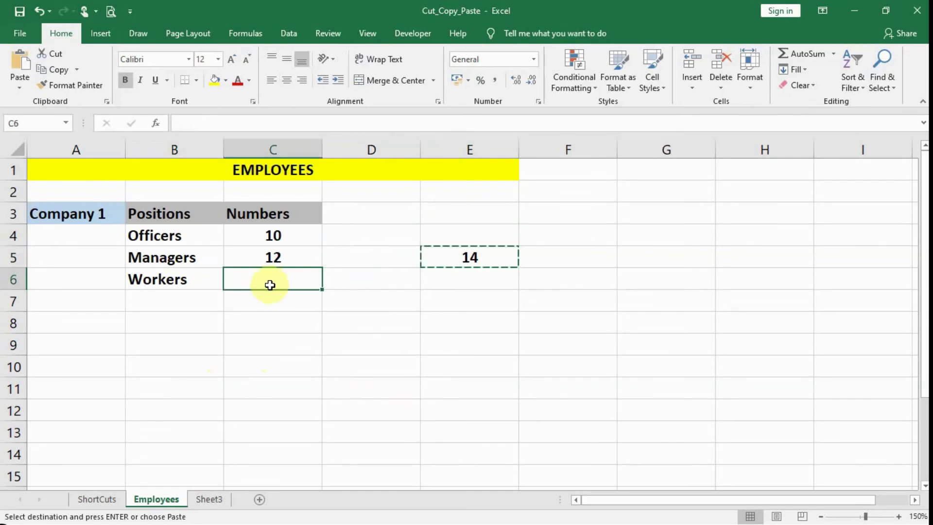
{"action": "key", "text": "ctrl+v"}
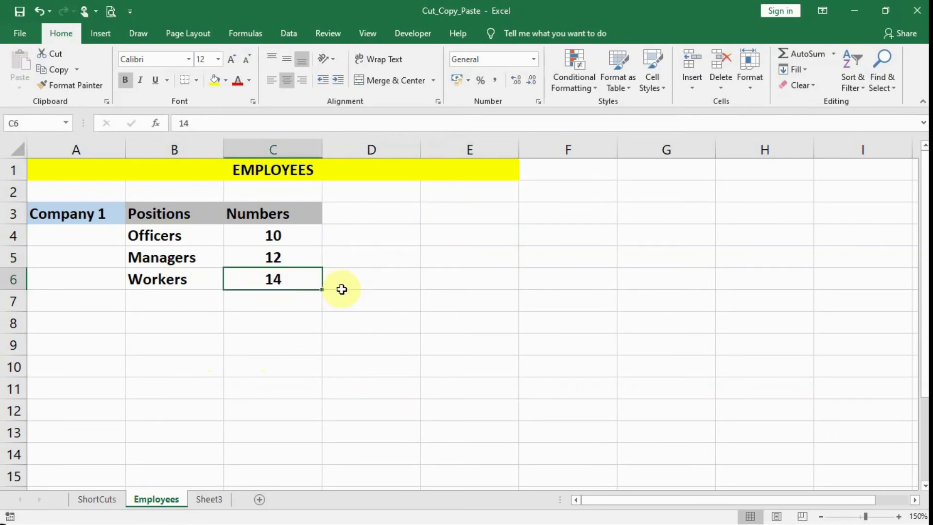
Step: Copy the Company 1 table A3:C6 and paste it starting at cell A8
{"action": "left_click", "coordinate": [48, 214]}
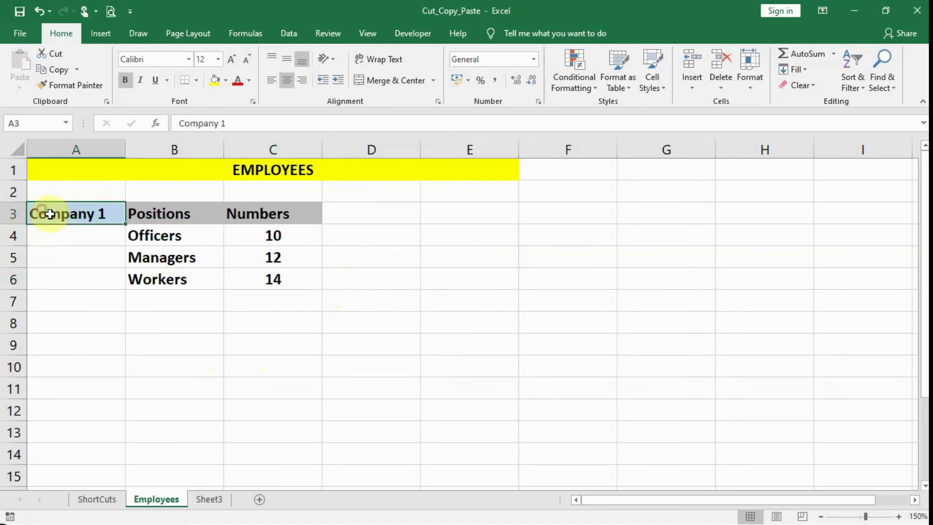
{"action": "left_click_drag", "start_coordinate": [48, 214], "coordinate": [322, 276]}
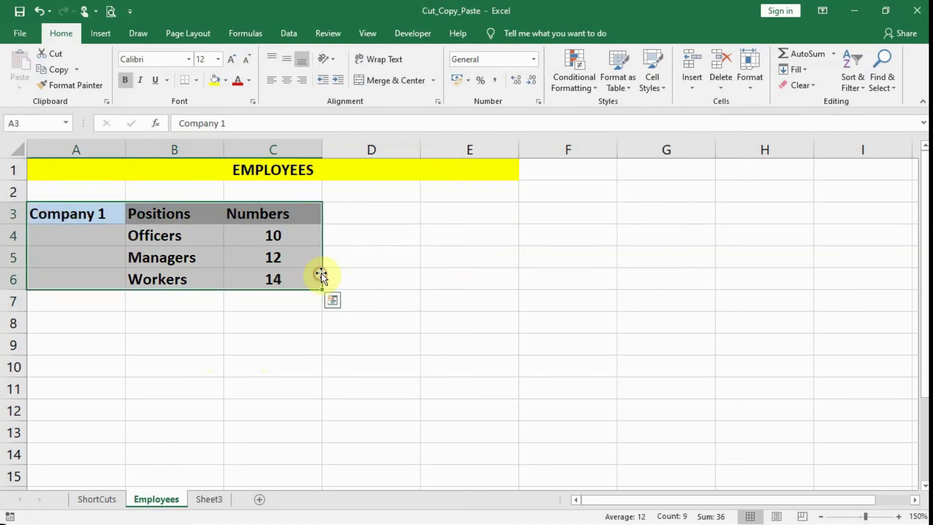
{"action": "key", "text": "ctrl+c"}
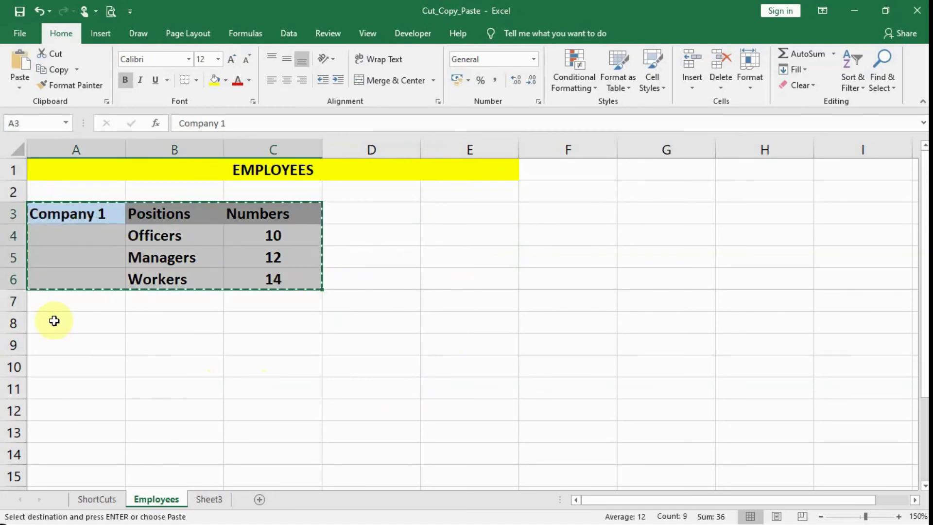
{"action": "left_click", "coordinate": [54, 321]}
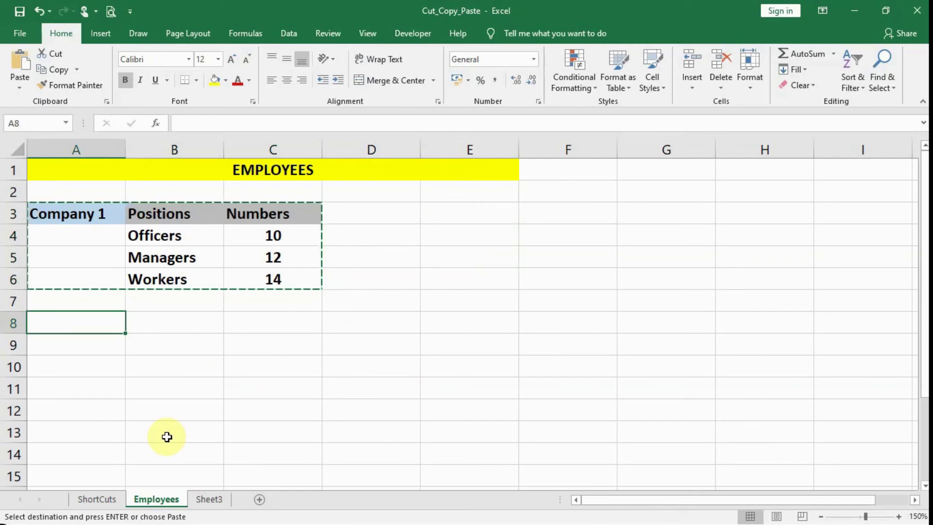
{"action": "key", "text": "ctrl+v"}
{"action": "key", "text": "ctrl+q"}
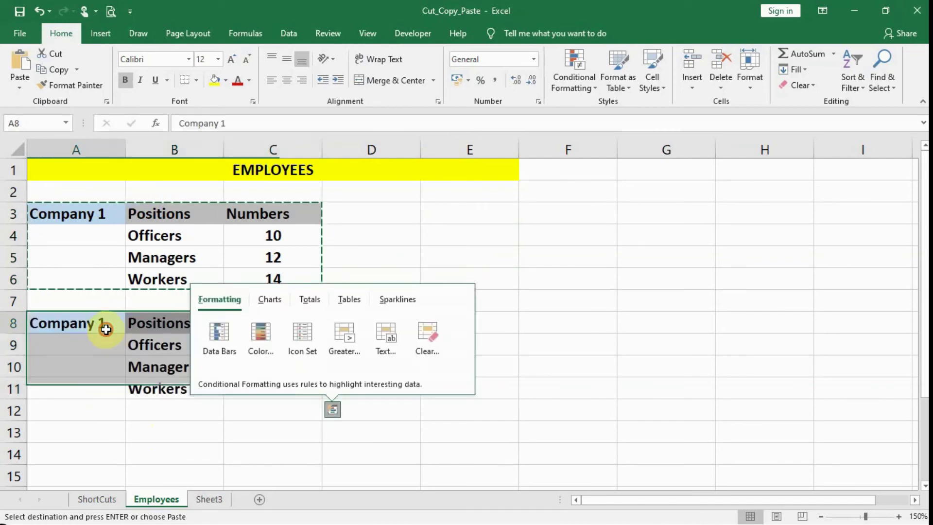
Step: Rename the copied table's heading in A8 to 'Company 2'
{"action": "double_click", "coordinate": [106, 330]}
{"action": "key", "text": "BackSpace"}
{"action": "type", "text": "2"}
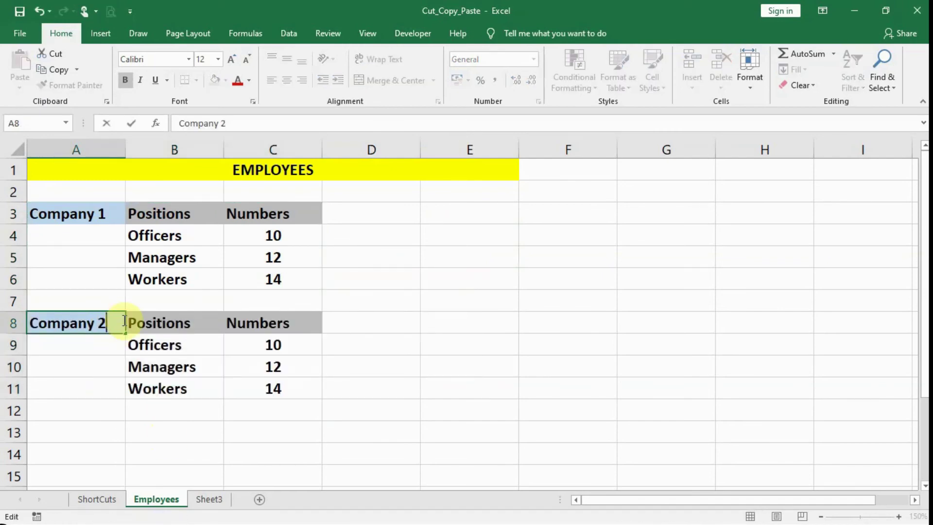
{"action": "left_click", "coordinate": [226, 381]}
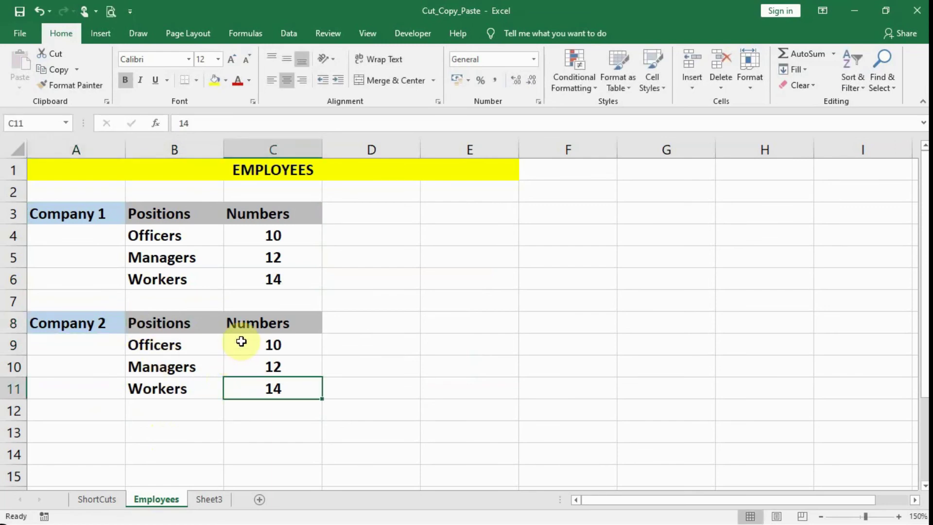
Step: Delete 10, 12 and 14 from C9:C11, then check that each cell is empty
{"action": "left_click_drag", "start_coordinate": [242, 341], "coordinate": [250, 386]}
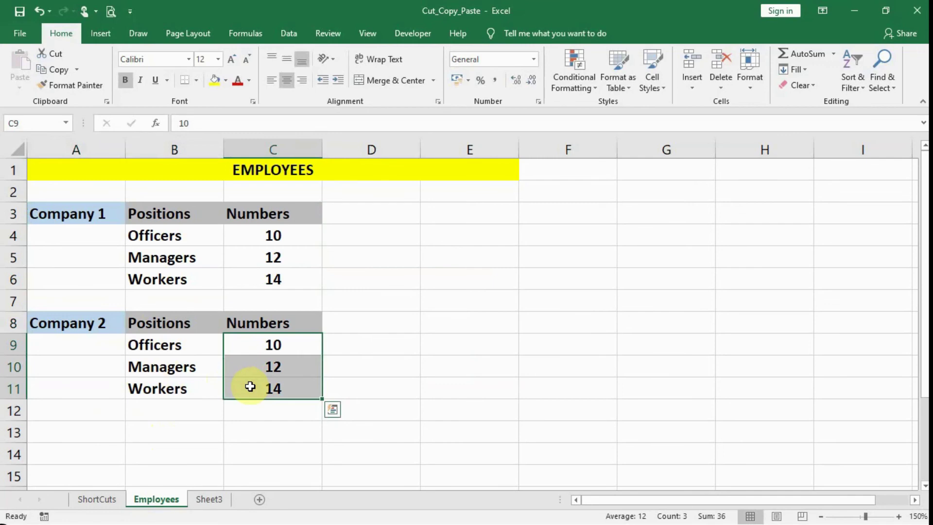
{"action": "key", "text": "Delete"}
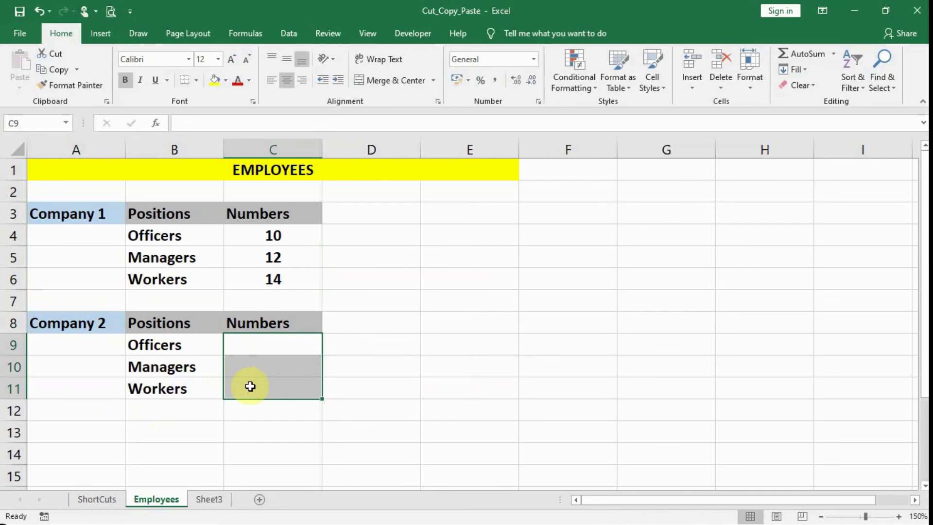
{"action": "left_click", "coordinate": [270, 415]}
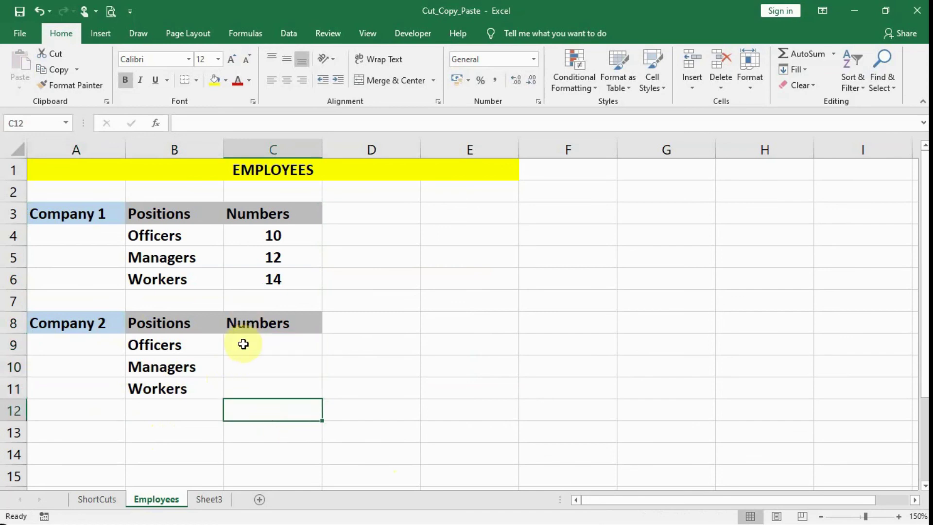
{"action": "left_click", "coordinate": [243, 345]}
{"action": "left_click", "coordinate": [256, 370]}
{"action": "left_click", "coordinate": [257, 391]}
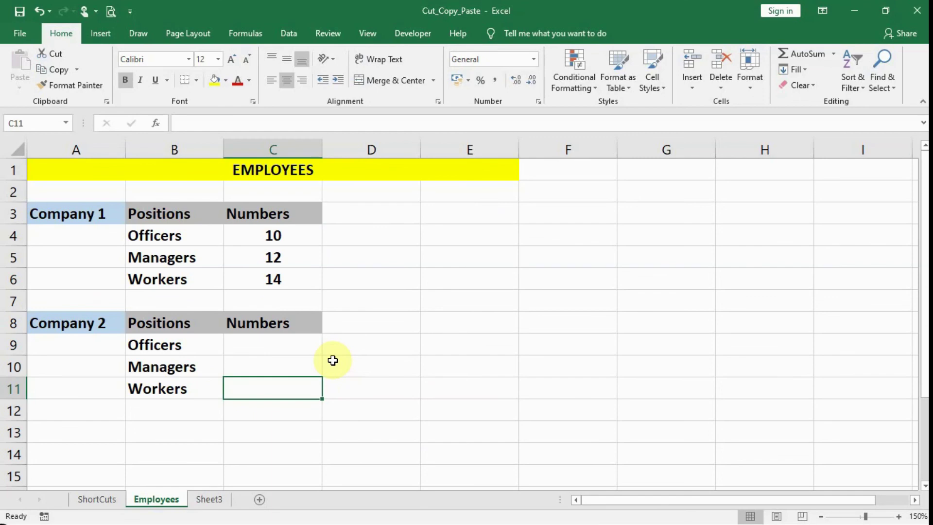
Step: Undo the clear and the rename, restoring the Company 1 label and 10, 12, 14 below
{"action": "key", "text": "Up"}
{"action": "key", "text": "Up"}
{"action": "key", "text": "ctrl+v"}
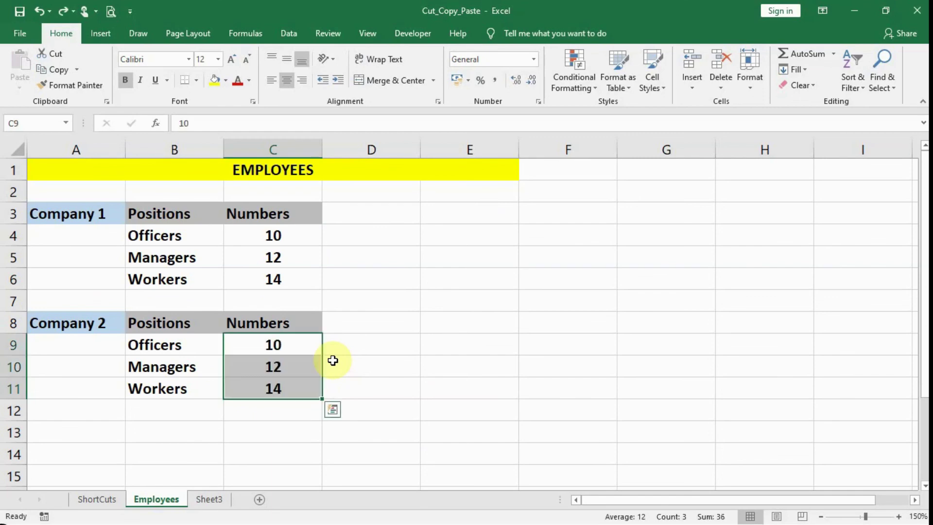
{"action": "key", "text": "ctrl+z"}
{"action": "key", "text": "ctrl+z"}
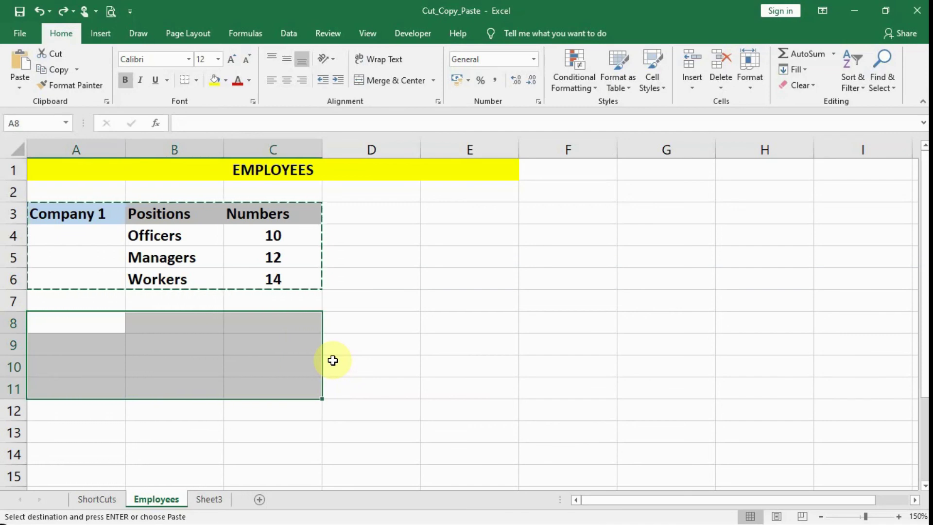
{"action": "key", "text": "Return"}
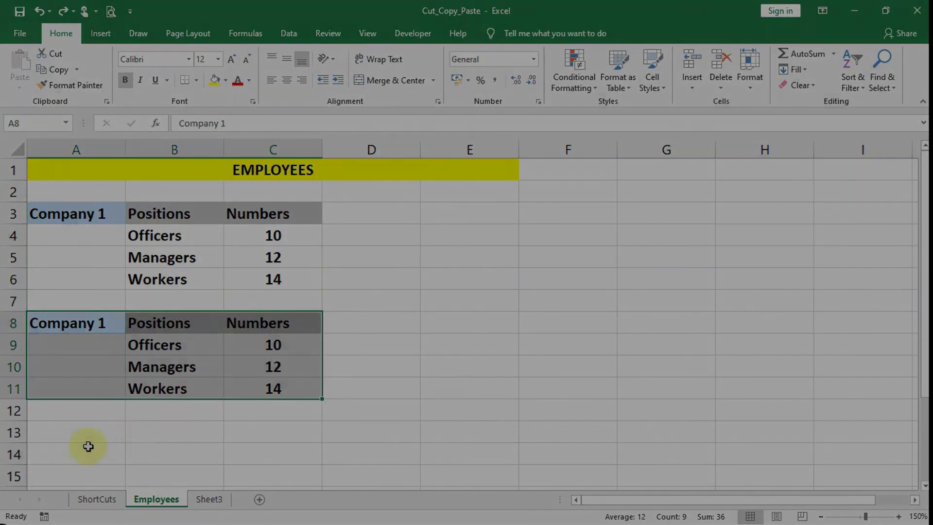